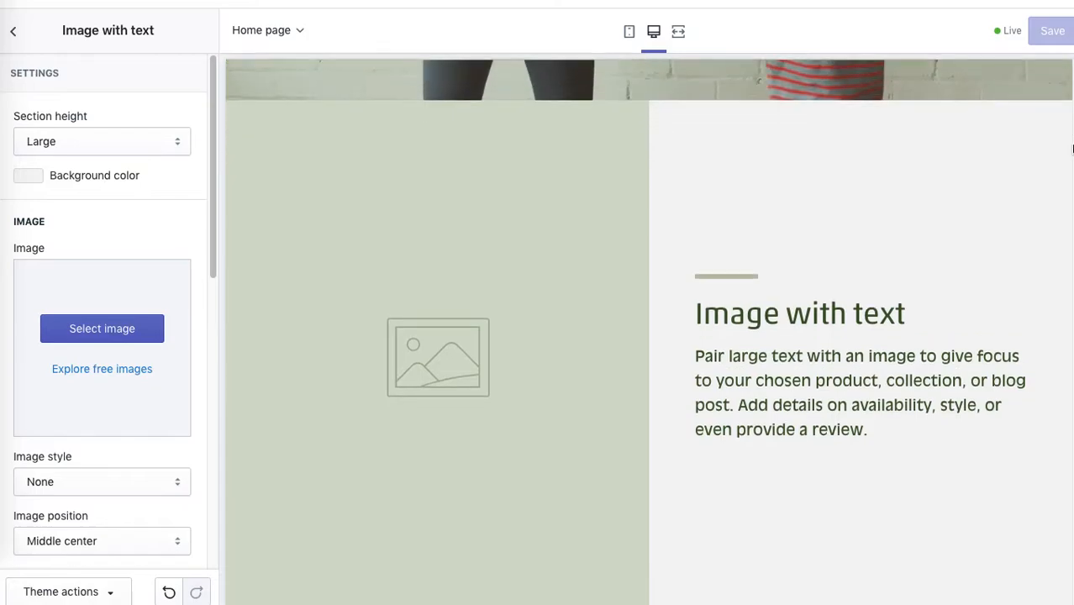
- Try the Small and Medium section heights for the image-with-text section and return the height to Large
click(106, 140)
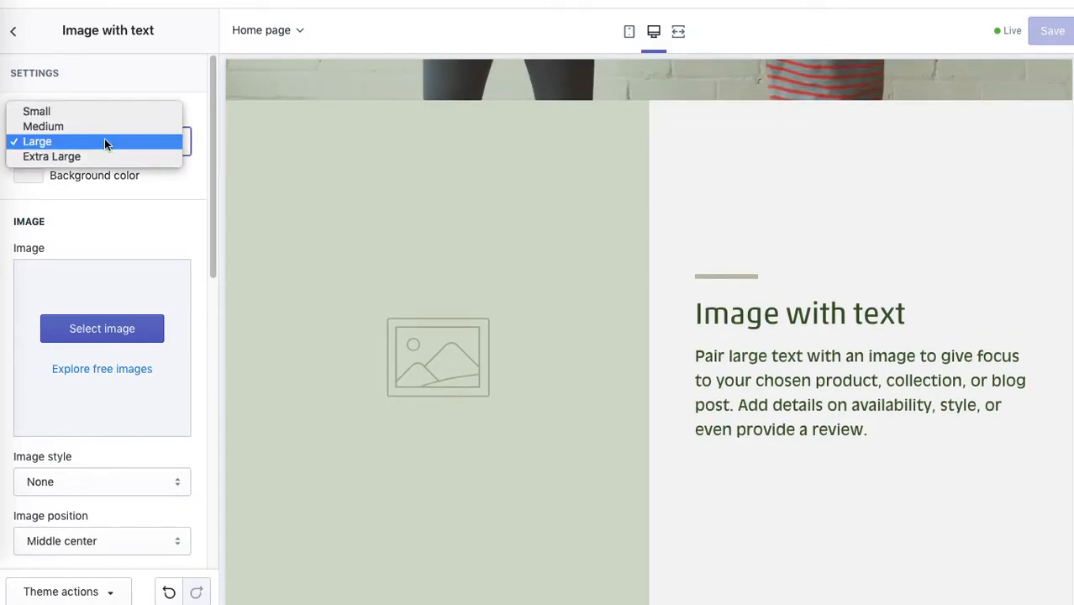
click(92, 114)
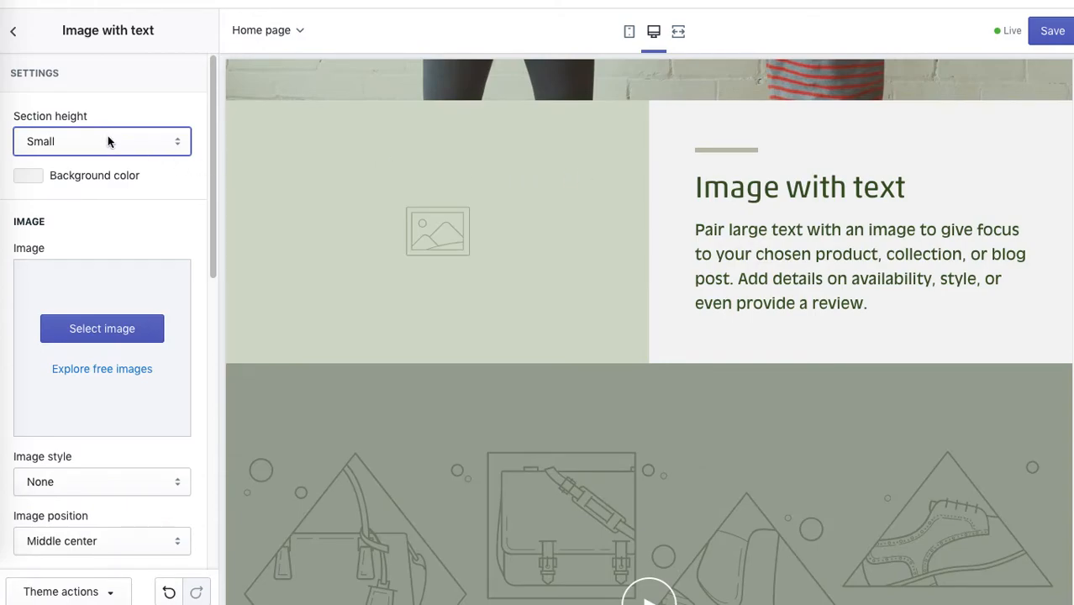
click(107, 139)
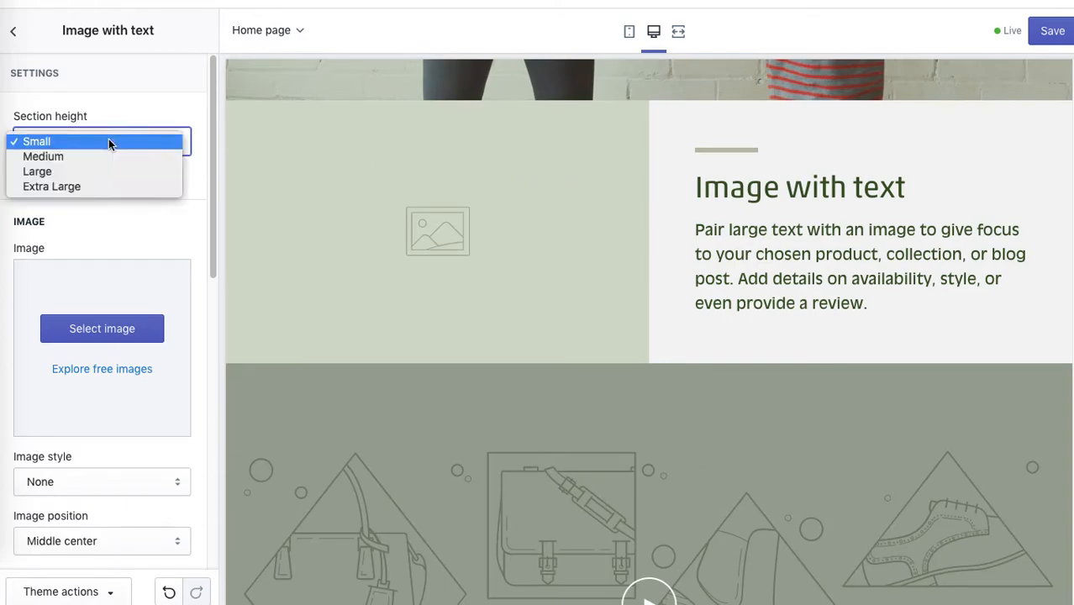
click(92, 153)
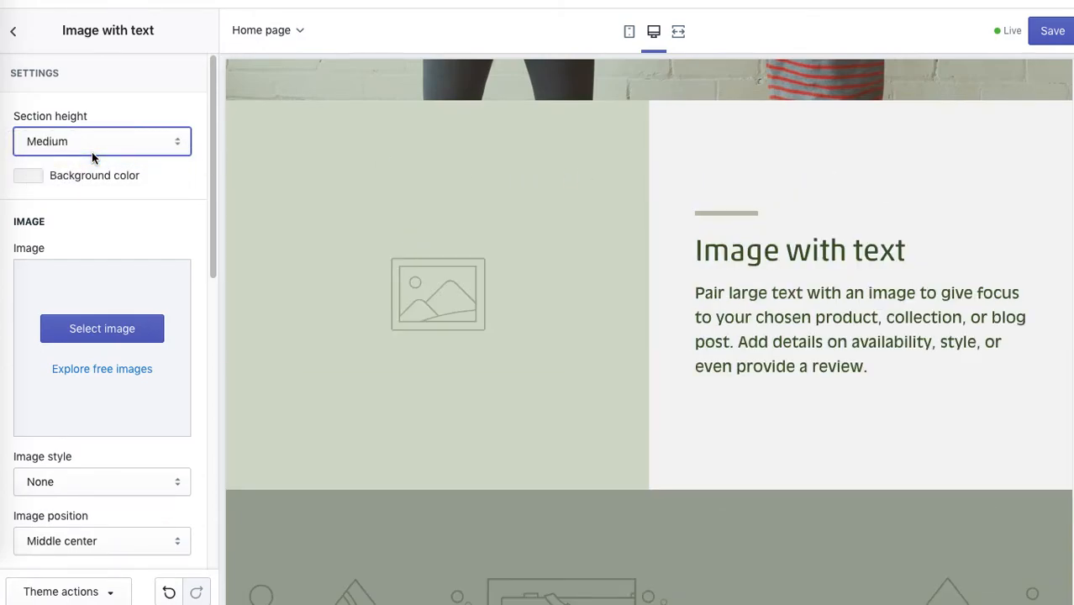
click(103, 144)
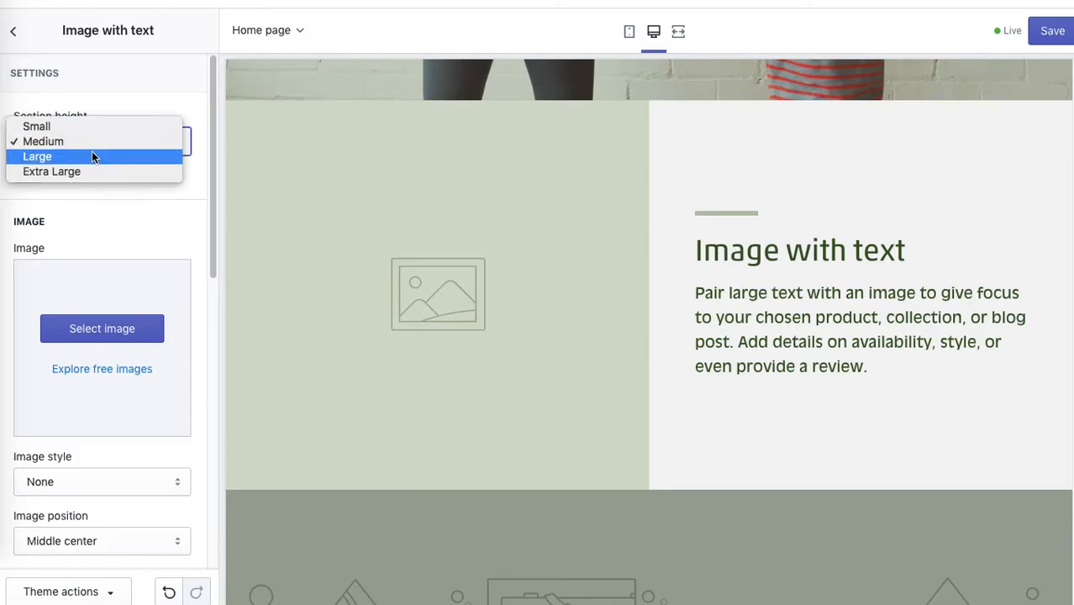
click(84, 158)
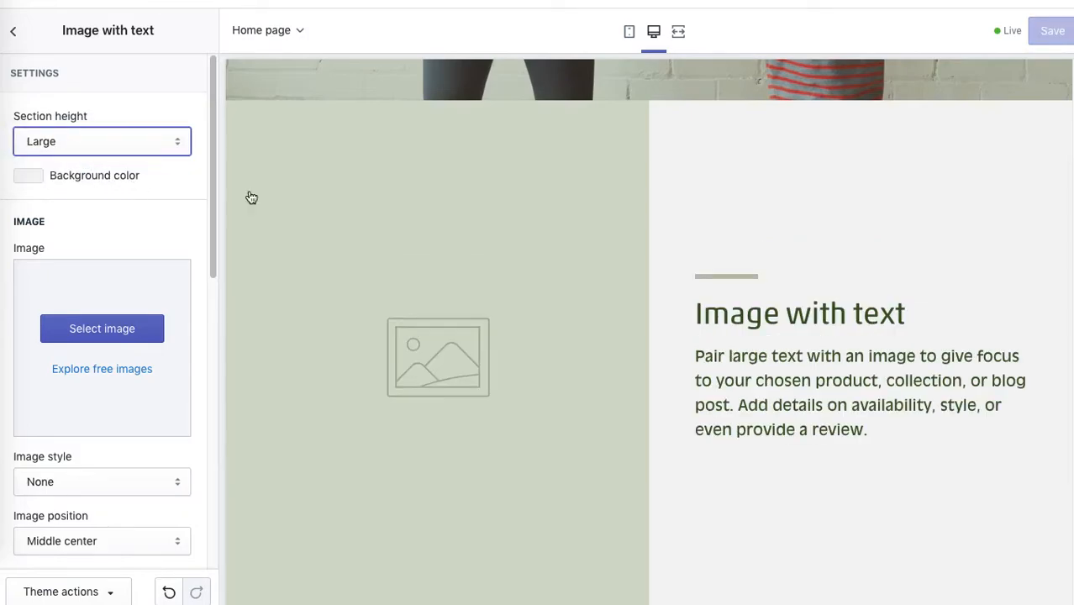
- Try the currently used colors #A0AD90 and #B7C0AC as the section's background color
click(96, 175)
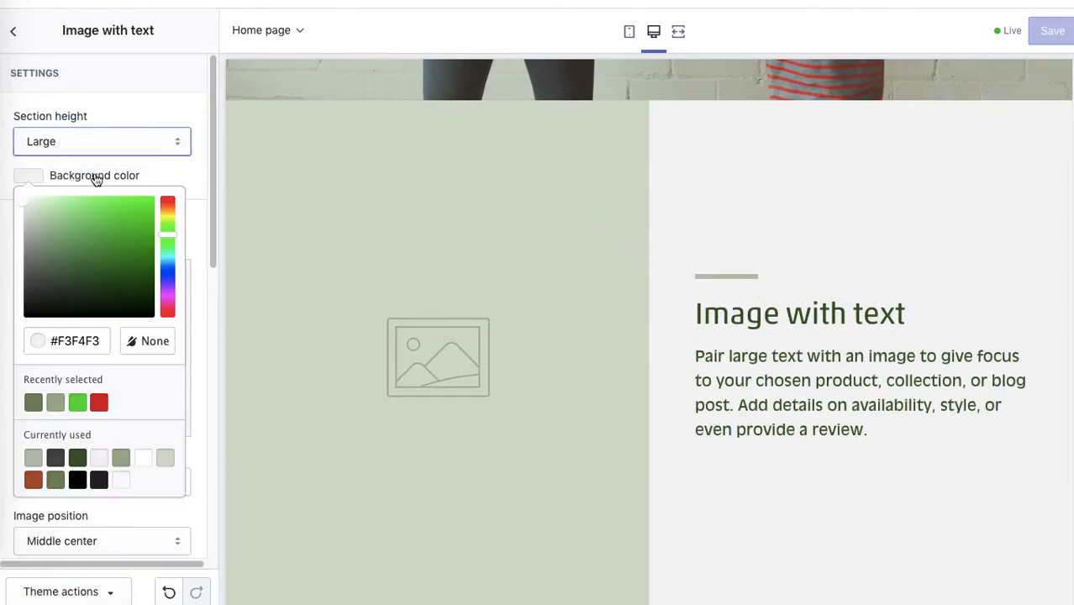
click(123, 458)
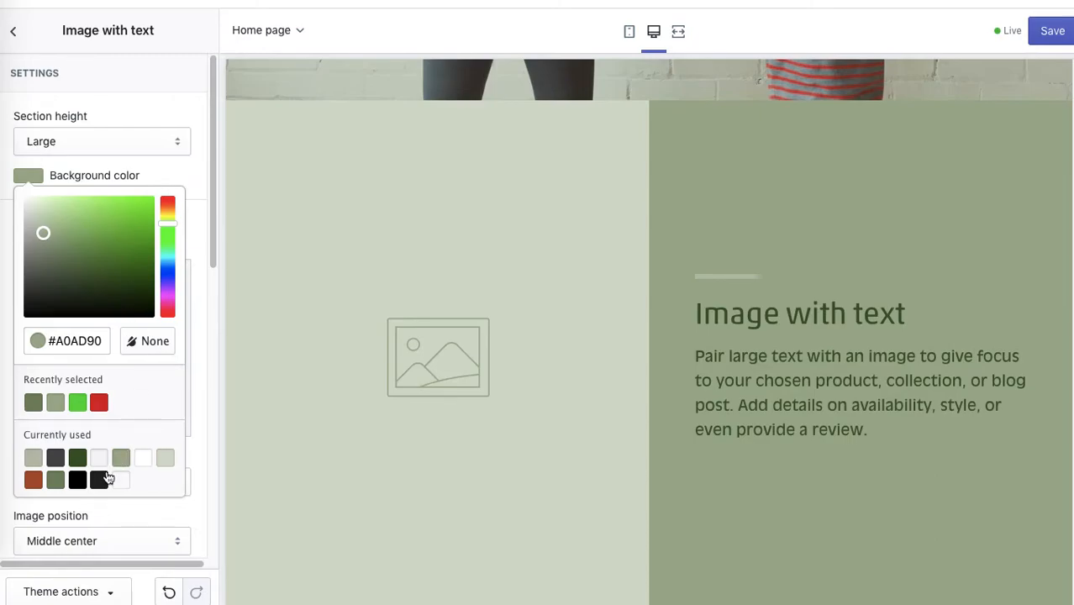
click(33, 458)
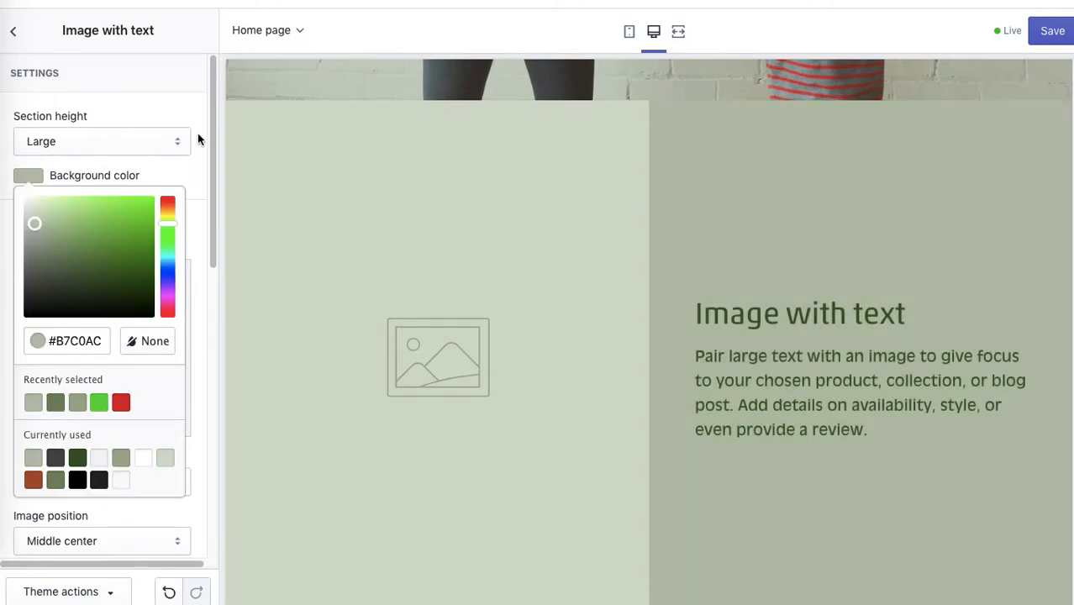
click(199, 139)
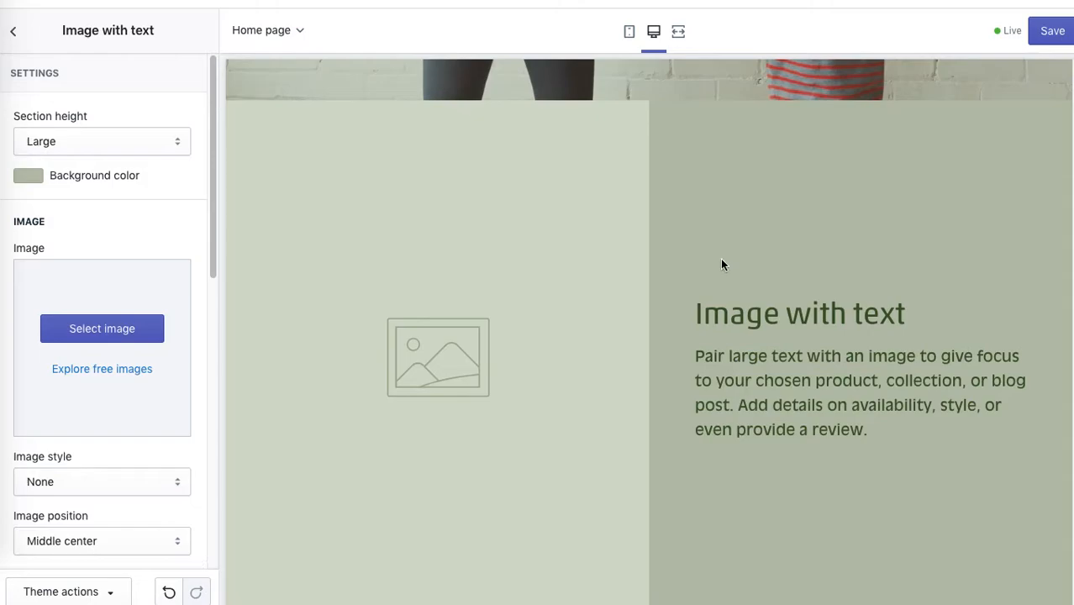
- Lighten the section's background color to the pale green #D6E0CA
click(80, 176)
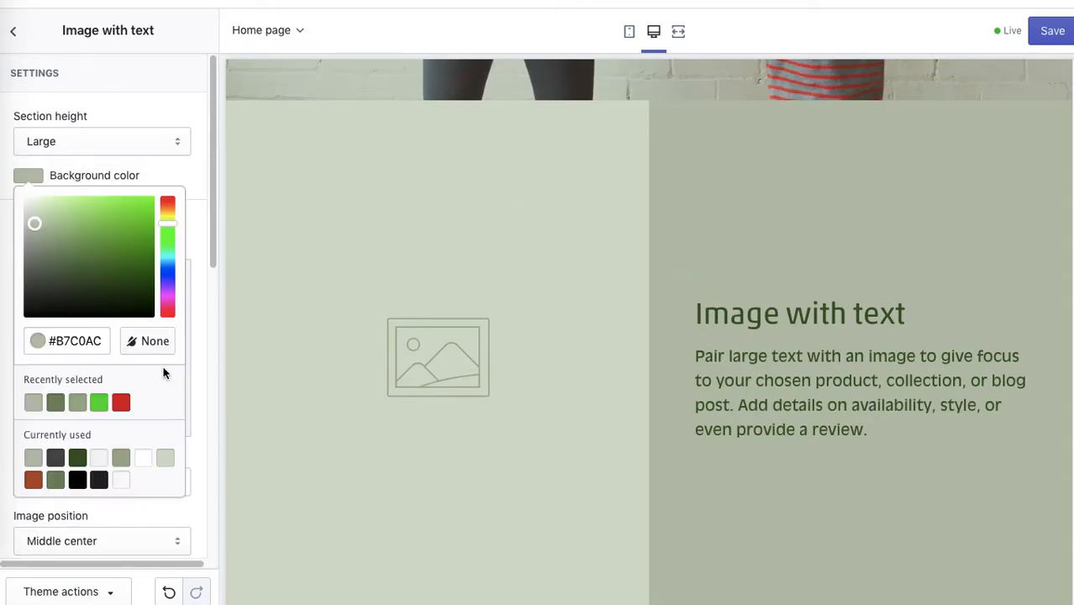
drag(34, 223, 36, 212)
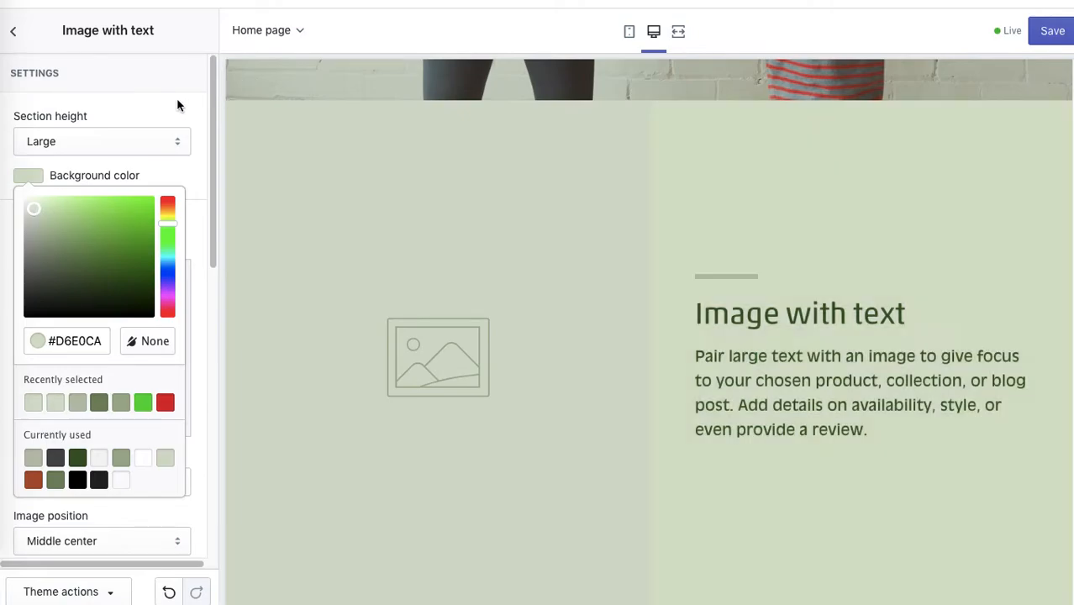
click(176, 105)
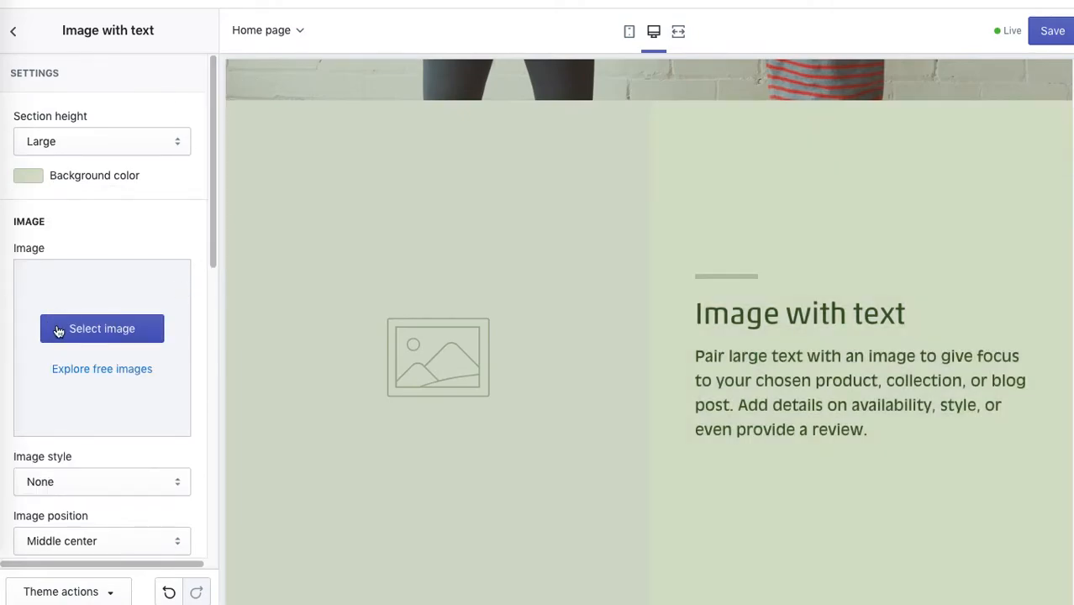
- Insert the free Fitness & Sports image of a woman in a standing yoga pose on a rooftop into the section
click(87, 368)
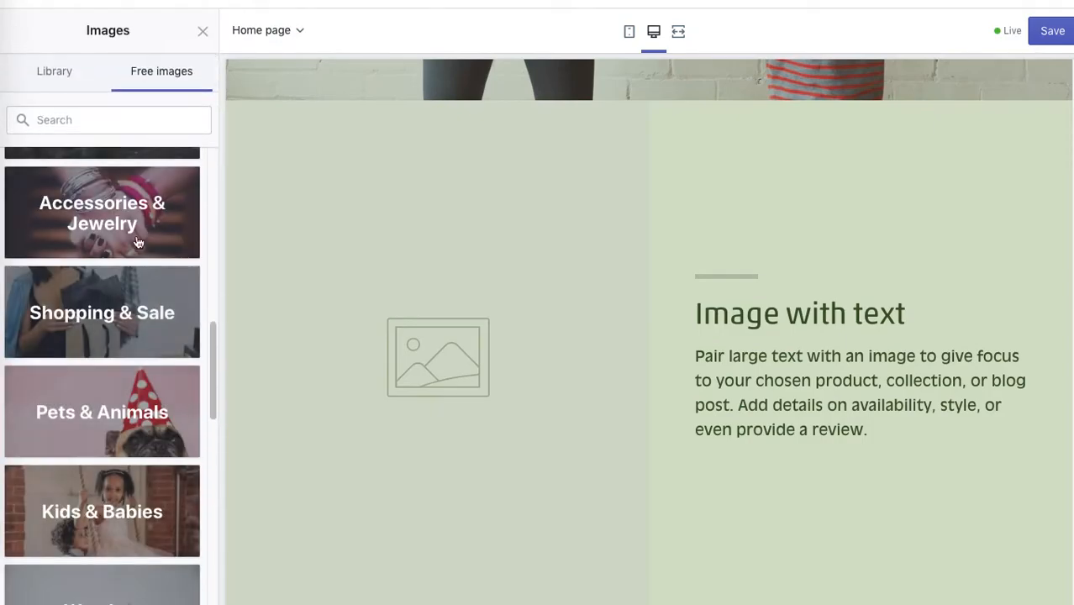
drag(212, 389, 211, 510)
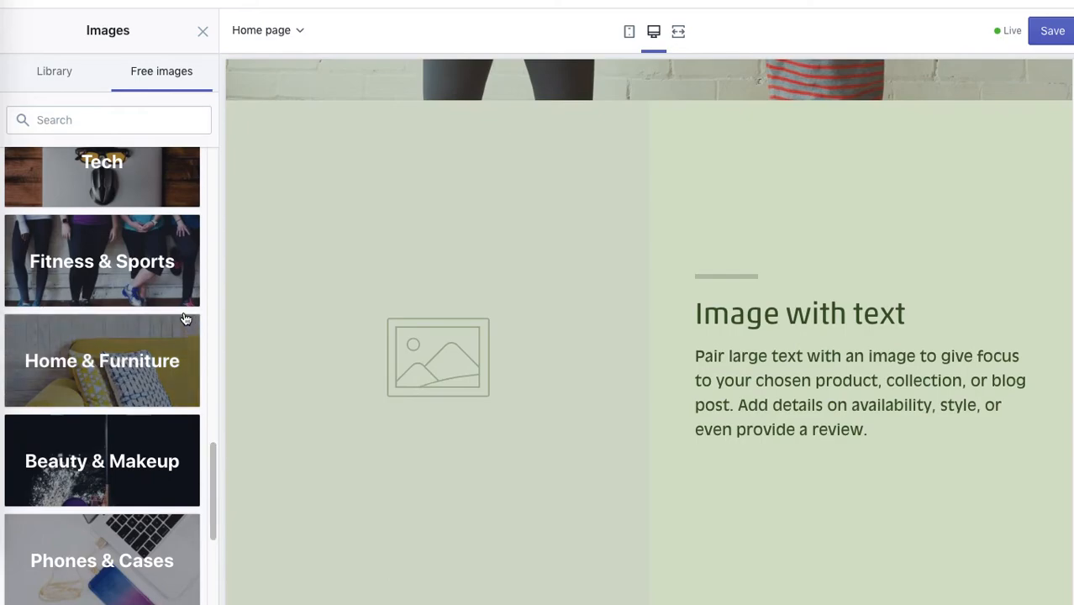
click(140, 265)
drag(212, 224, 212, 489)
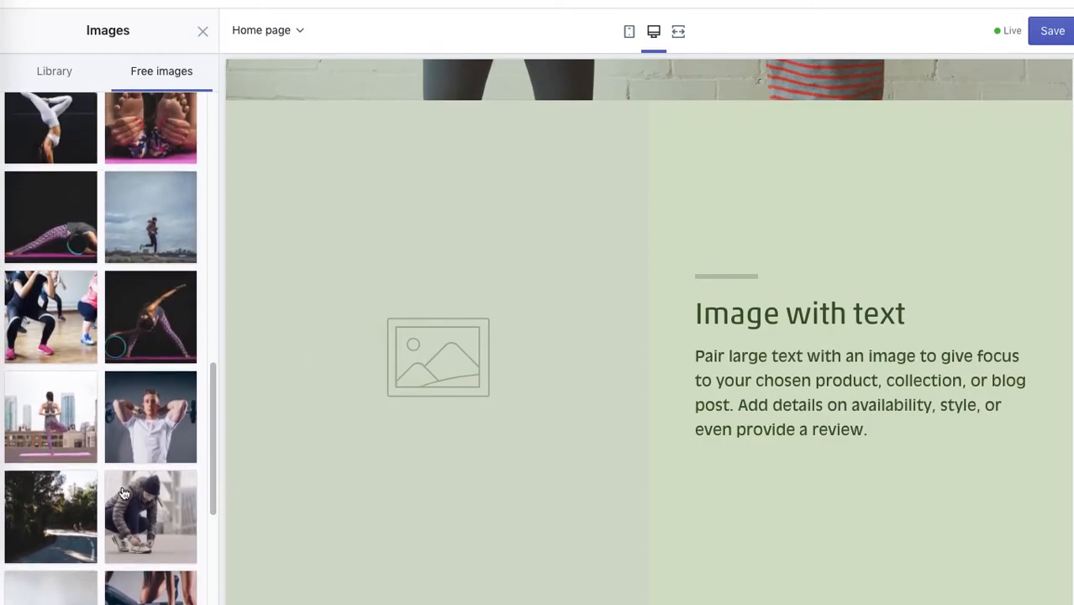
click(55, 413)
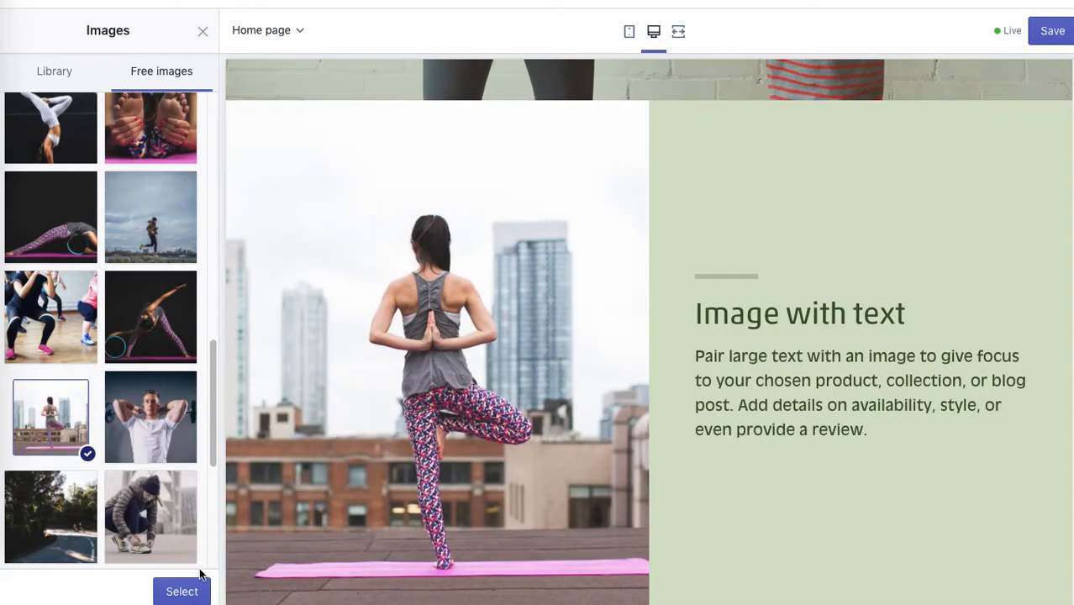
click(182, 593)
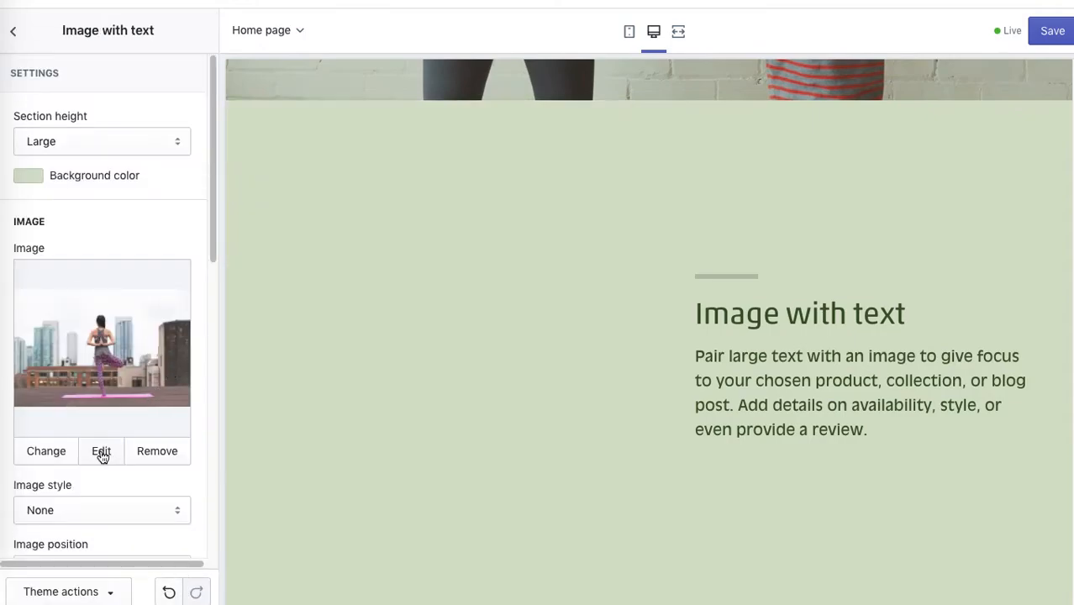
- Give the yoga image the alt text "alt text" and save the image details
click(101, 452)
drag(622, 253, 535, 254)
text(alt text)
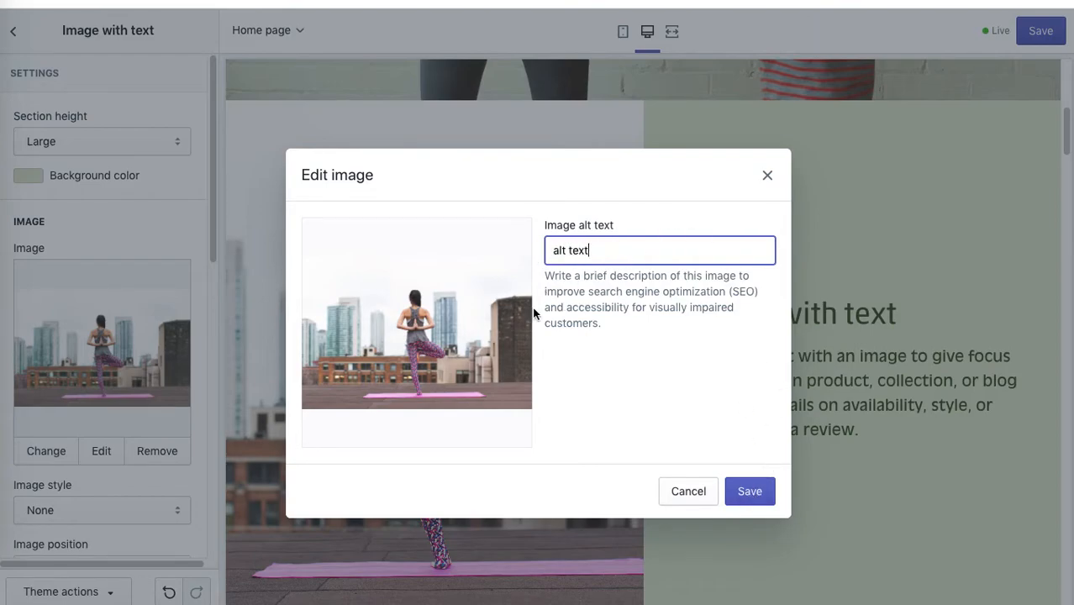
click(748, 490)
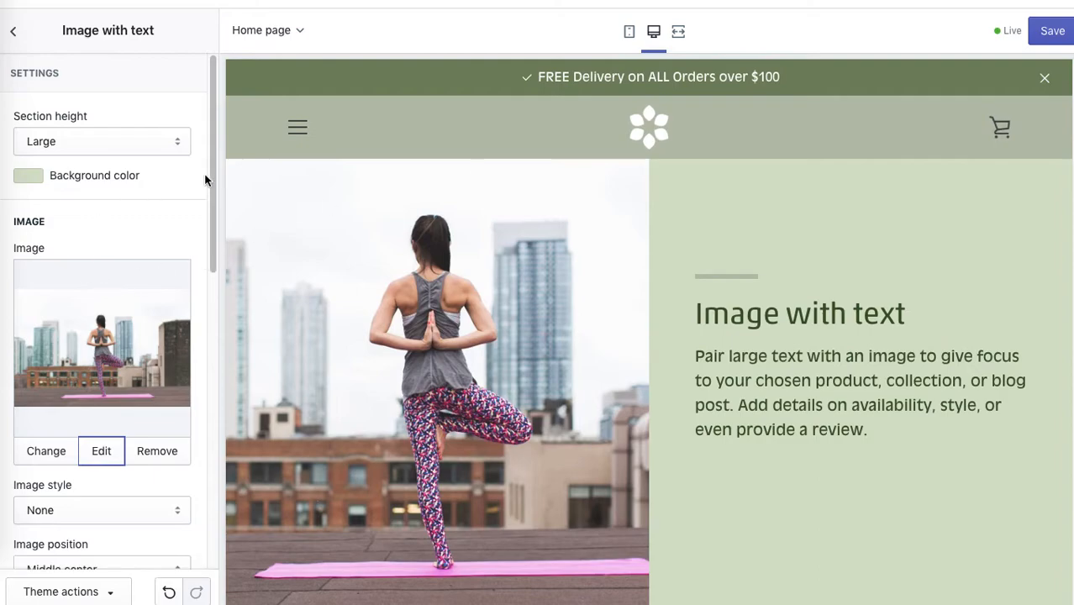
- Try the Circle and Square image styles on the yoga image and return the style to None
drag(216, 178, 200, 288)
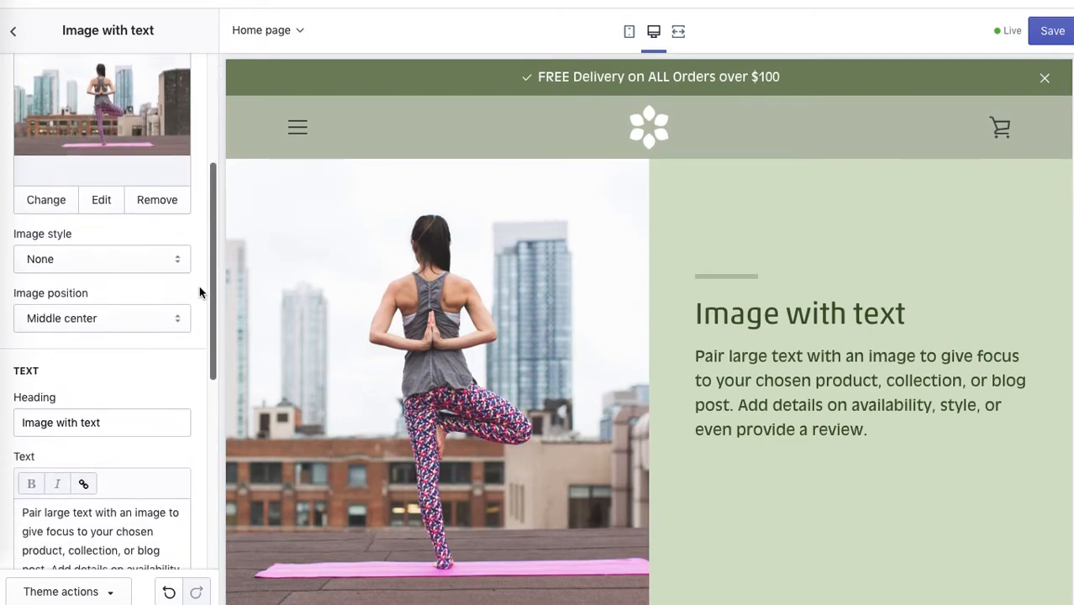
click(115, 256)
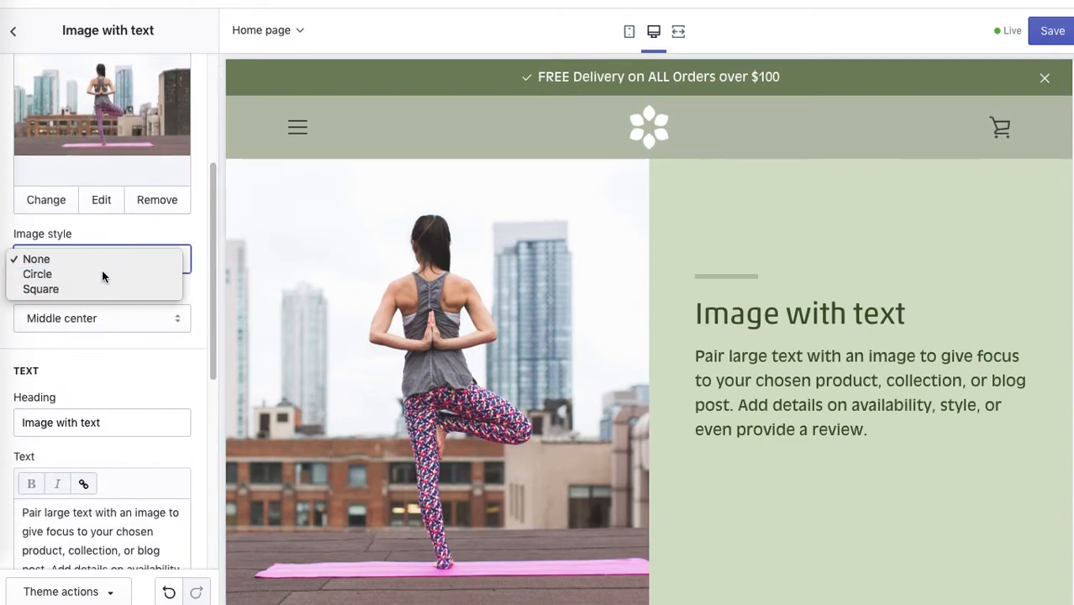
click(101, 271)
click(173, 261)
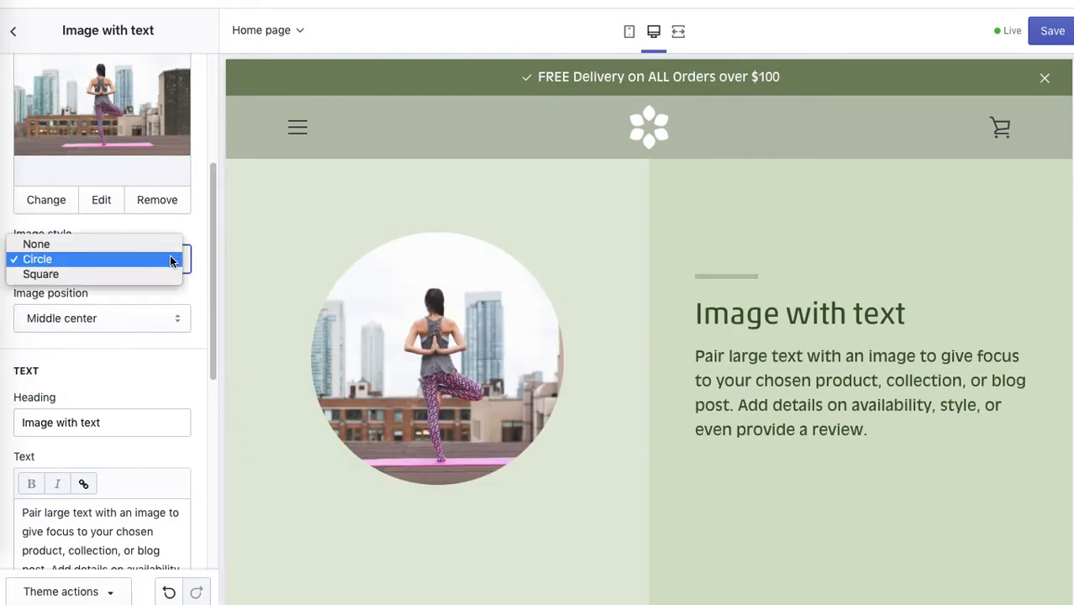
click(141, 274)
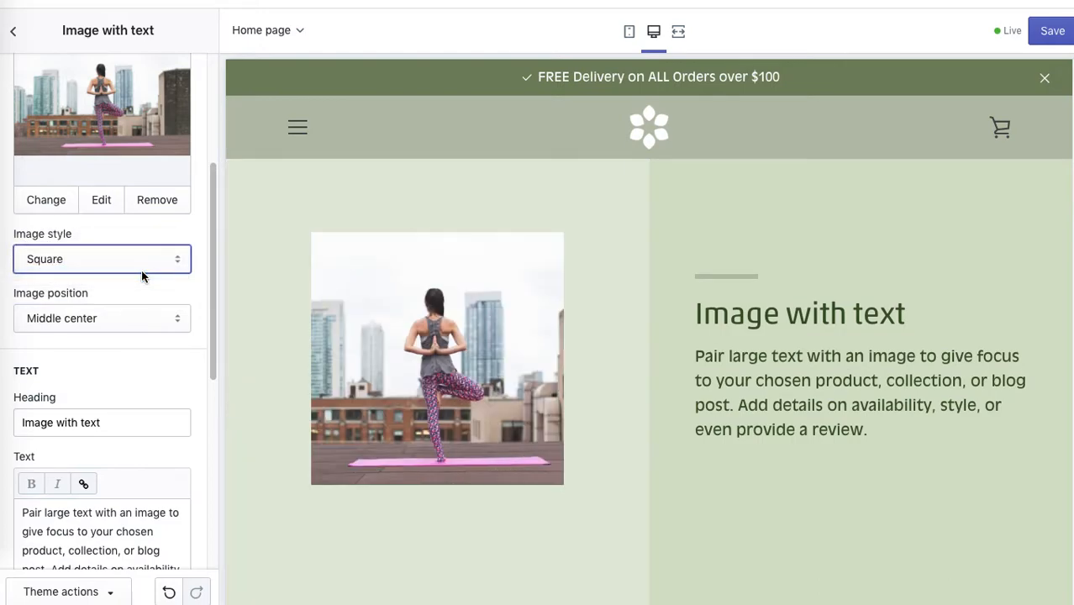
click(173, 264)
click(168, 228)
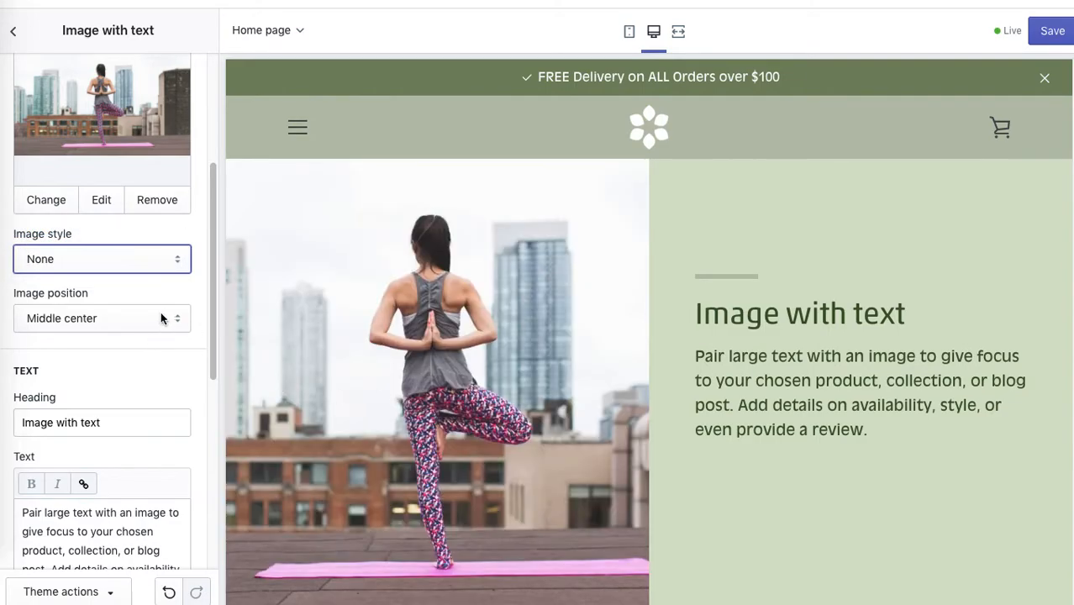
- Try the Middle right, Top right, Bottom right and Middle left image positions and return the position to Middle center
click(162, 318)
click(133, 328)
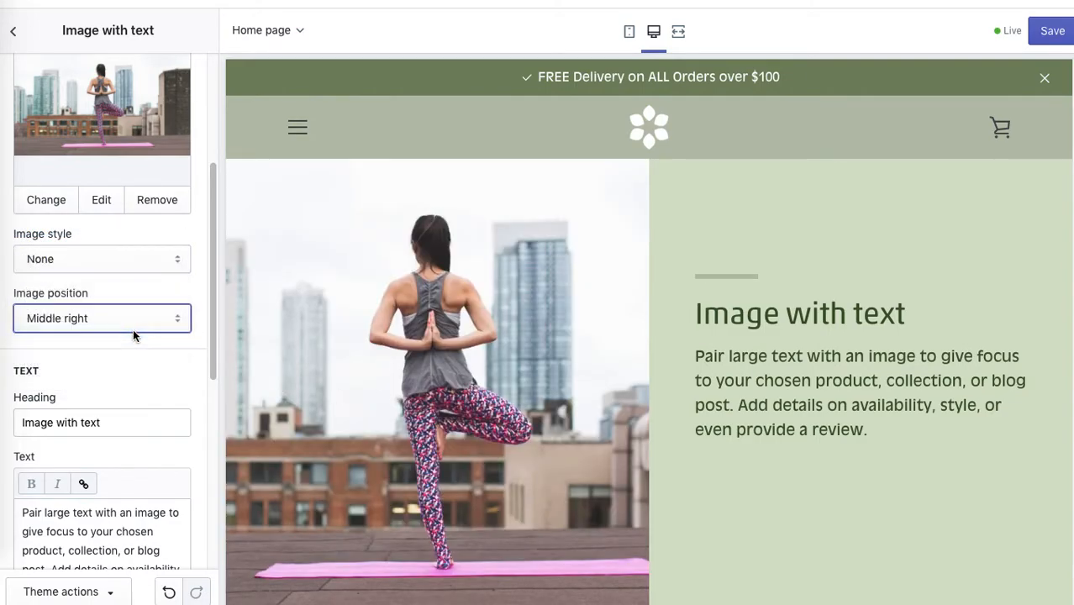
click(134, 319)
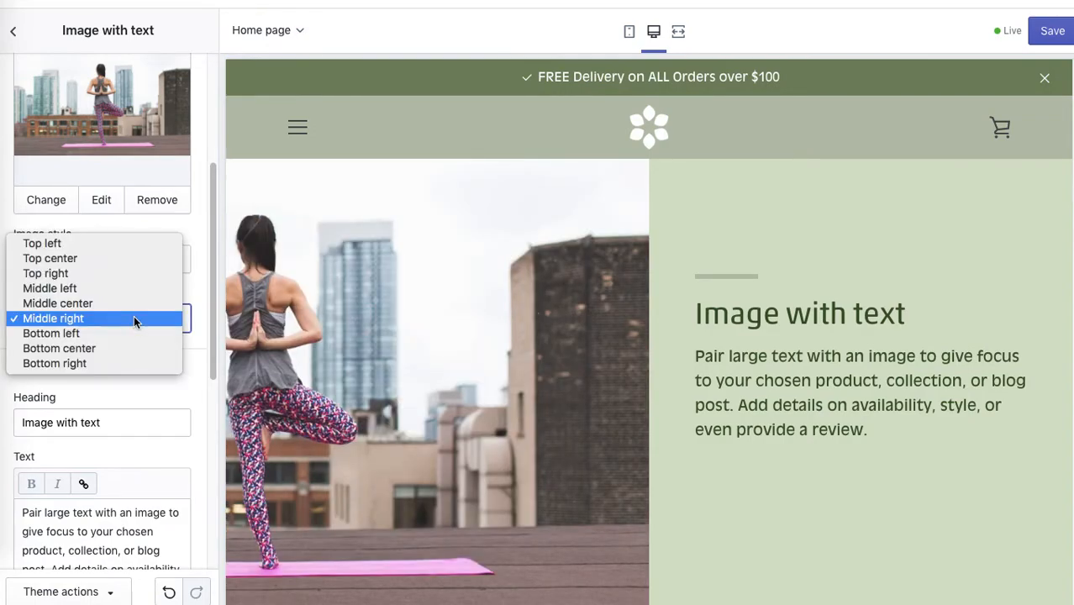
click(113, 275)
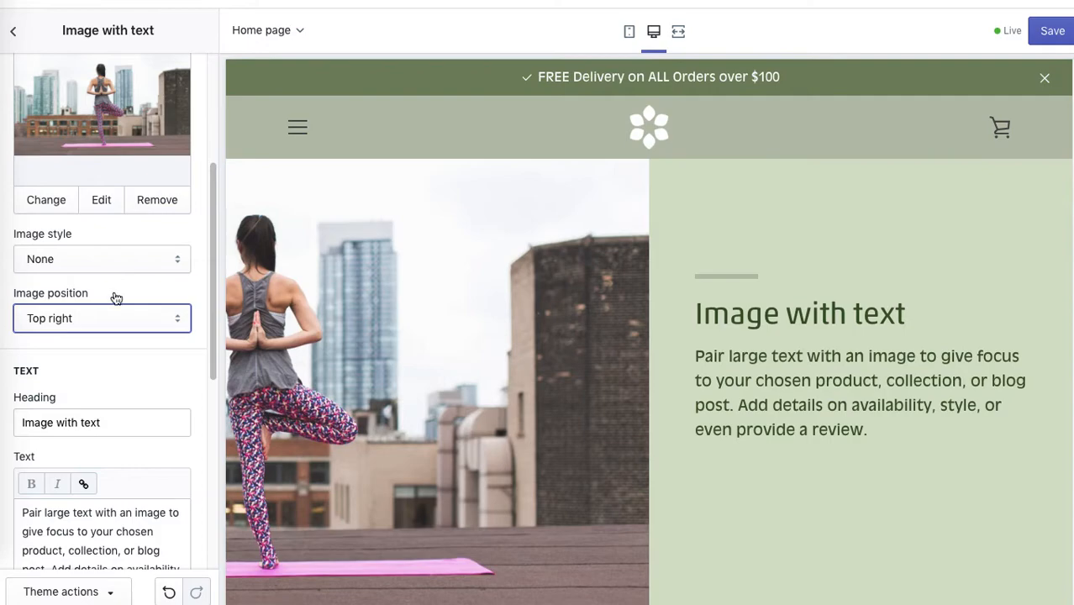
click(95, 319)
click(60, 410)
click(157, 321)
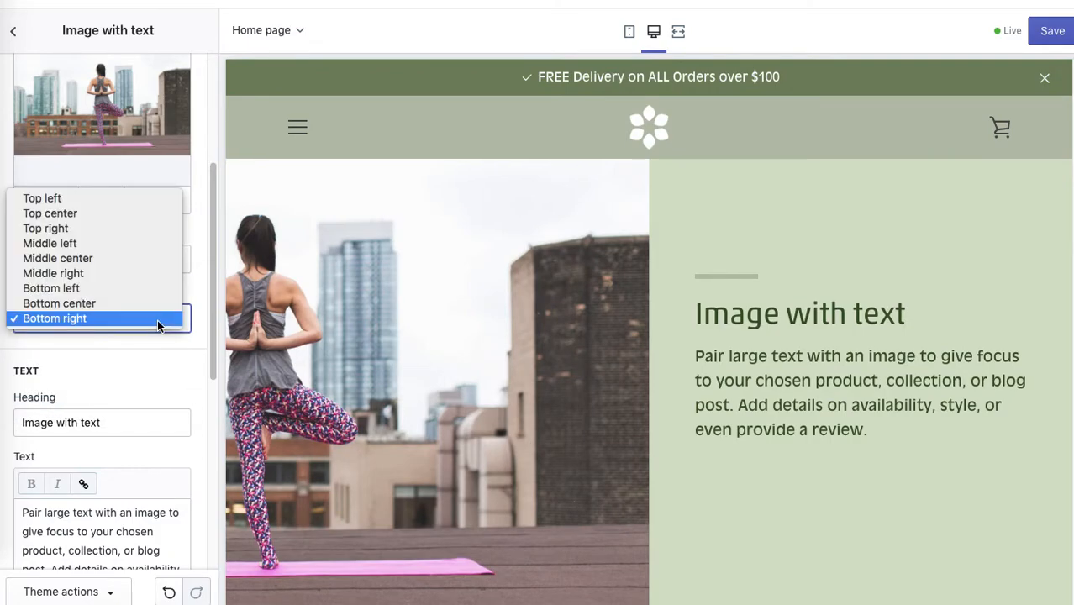
click(132, 248)
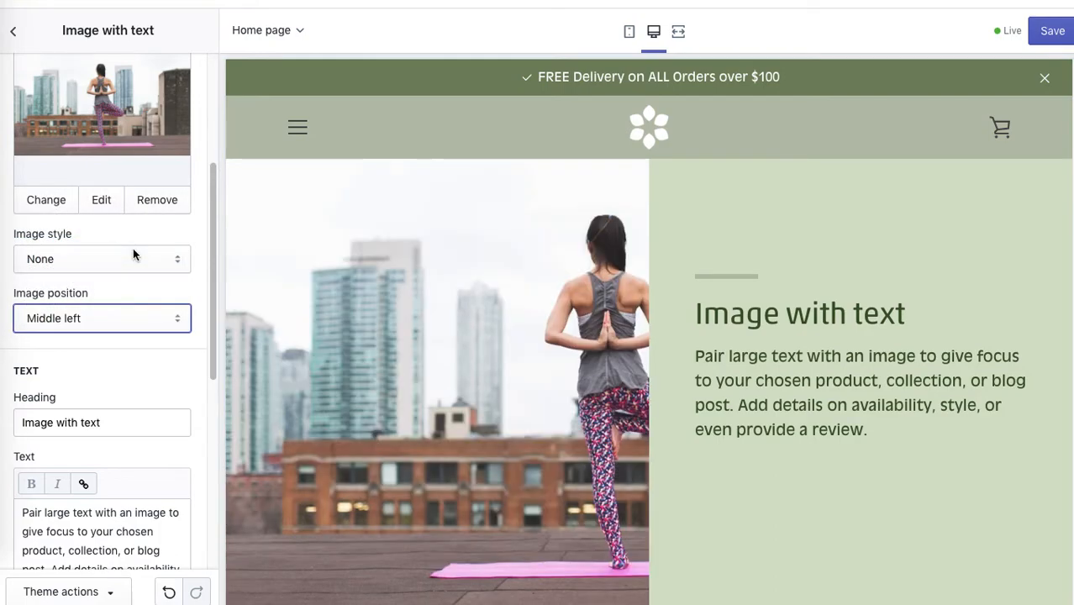
click(85, 260)
click(85, 260)
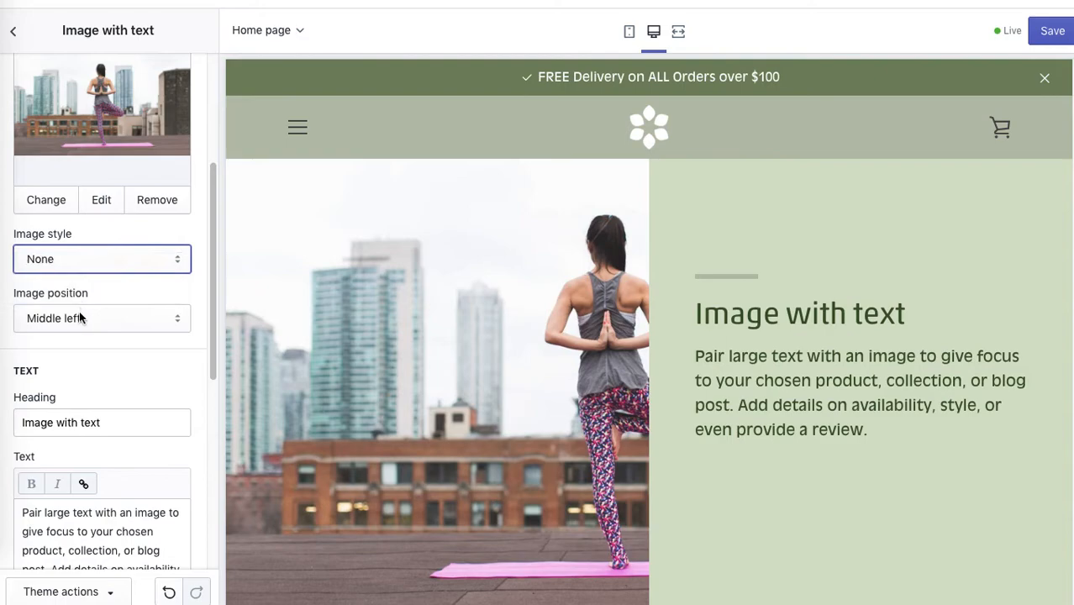
click(79, 318)
click(65, 336)
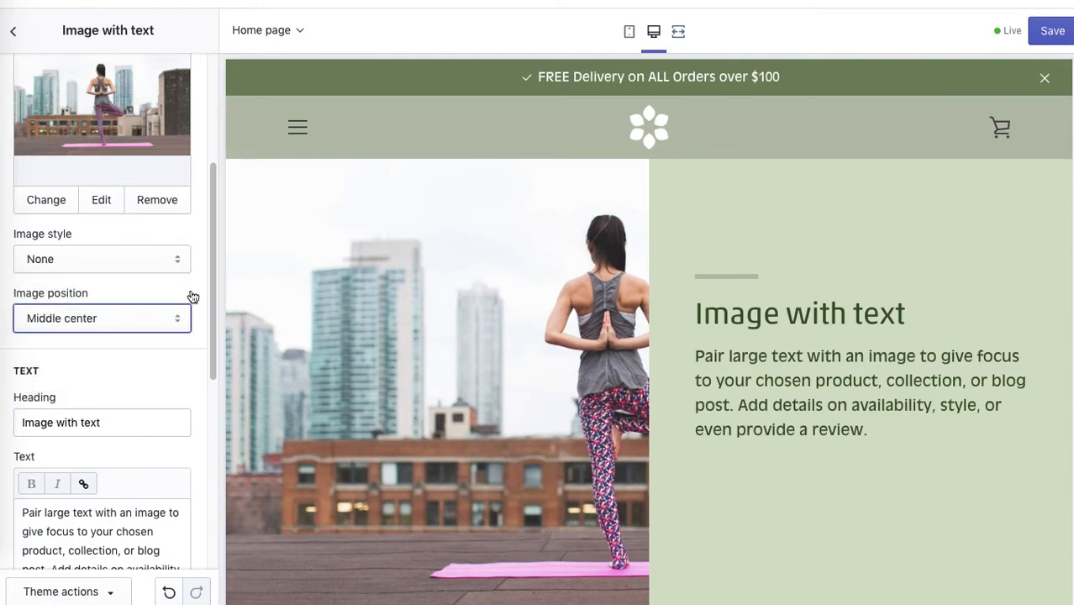
- Change the heading to "Yoga Mats" and the text to "Looking for lightweight yoga mats? Browse our selection of vegan and fair trade yoga mats with easy-to-grip handles!"
drag(212, 252, 211, 328)
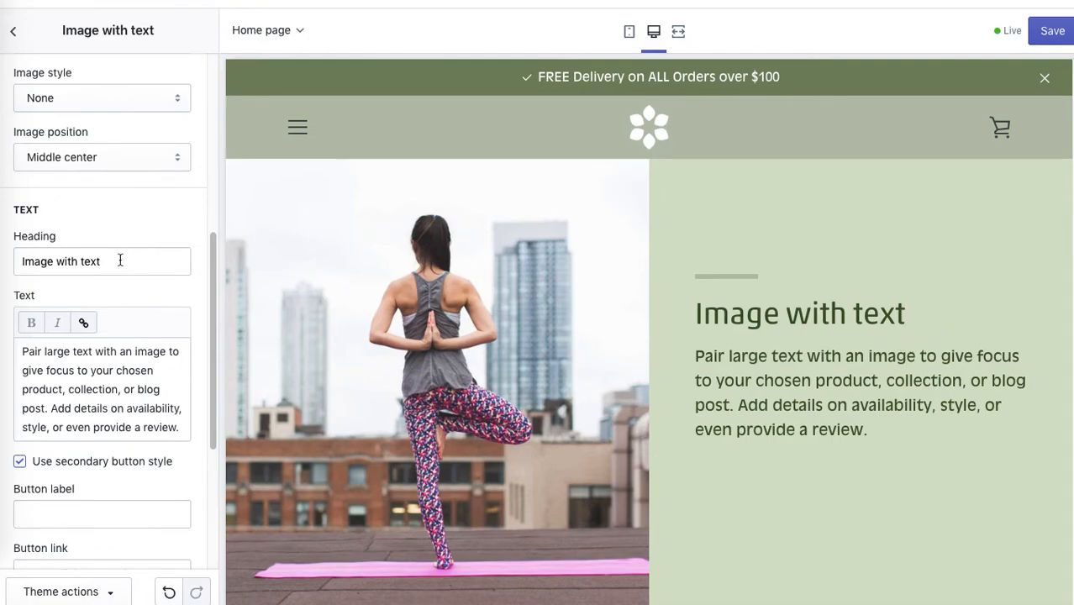
drag(120, 261, 4, 266)
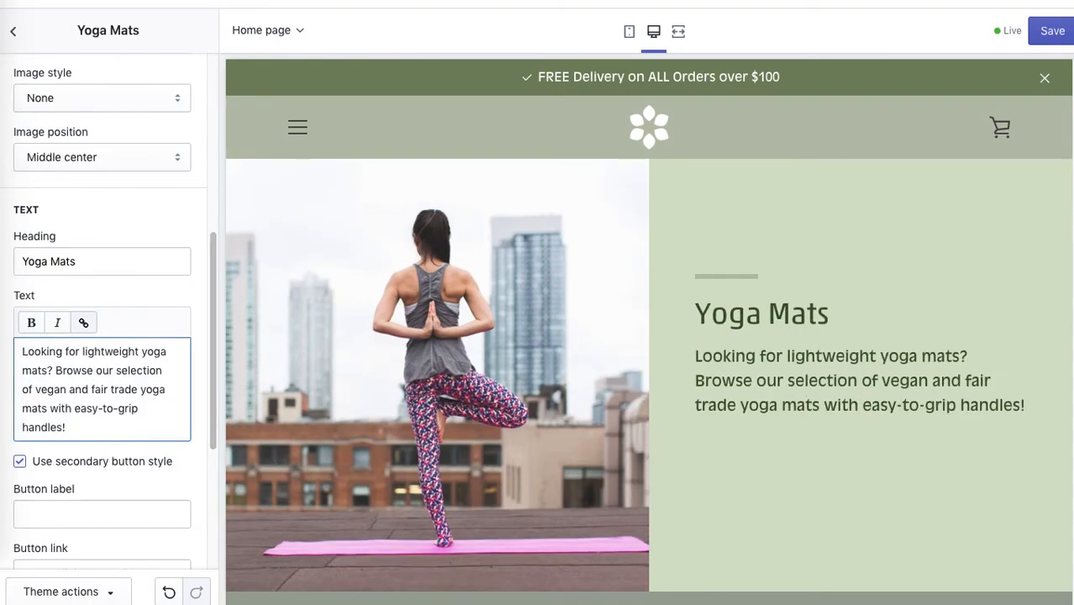
scroll(807, 398, down, 1)
scroll(807, 397, up, 1)
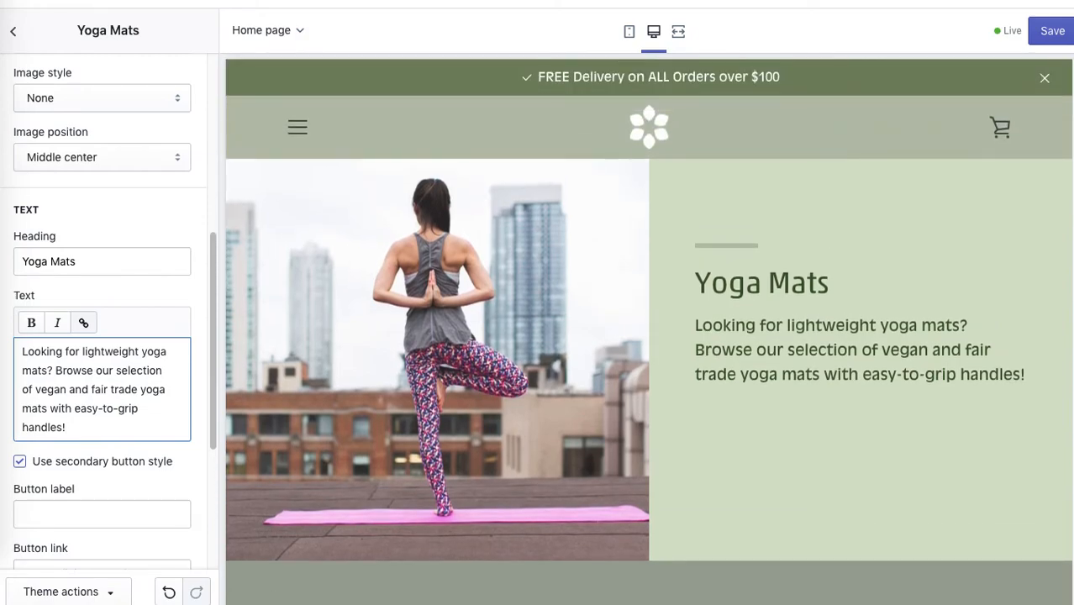
- Link the section's button to the Red Short Sleeve T-shirt product
drag(214, 279, 206, 369)
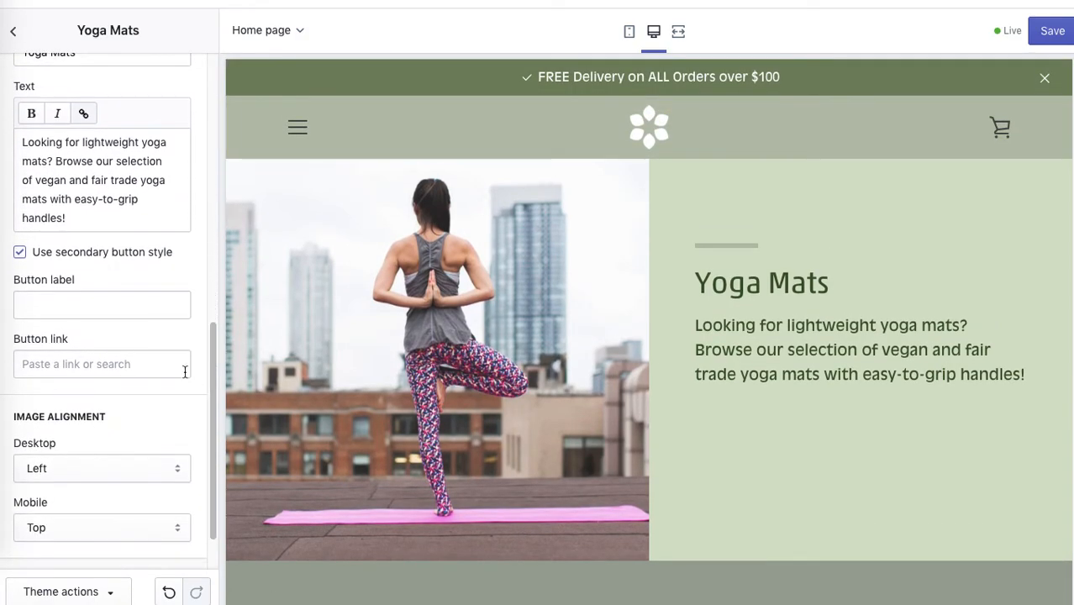
click(131, 370)
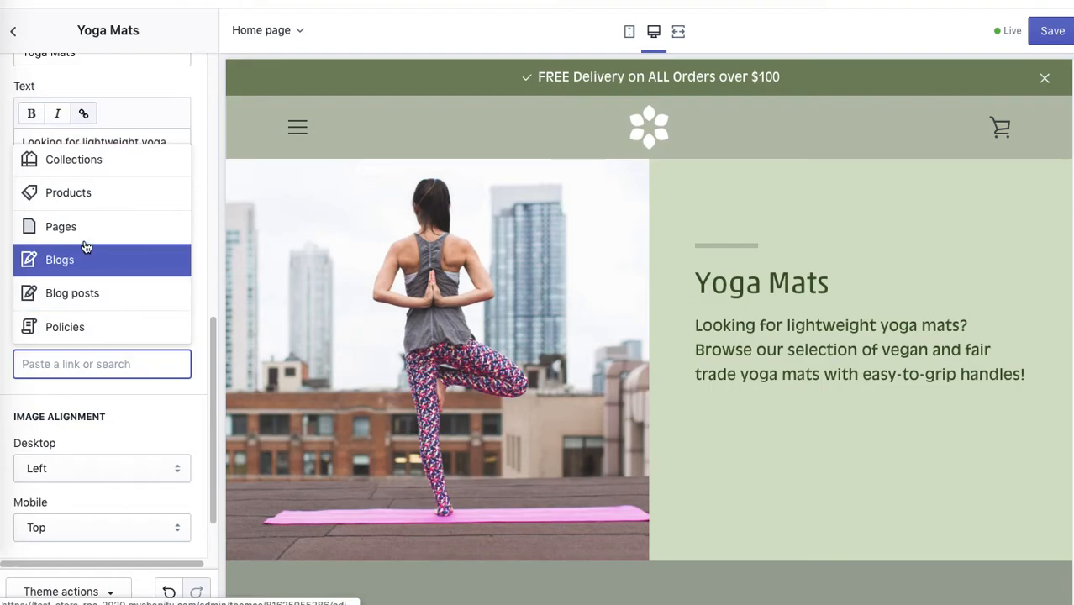
click(84, 200)
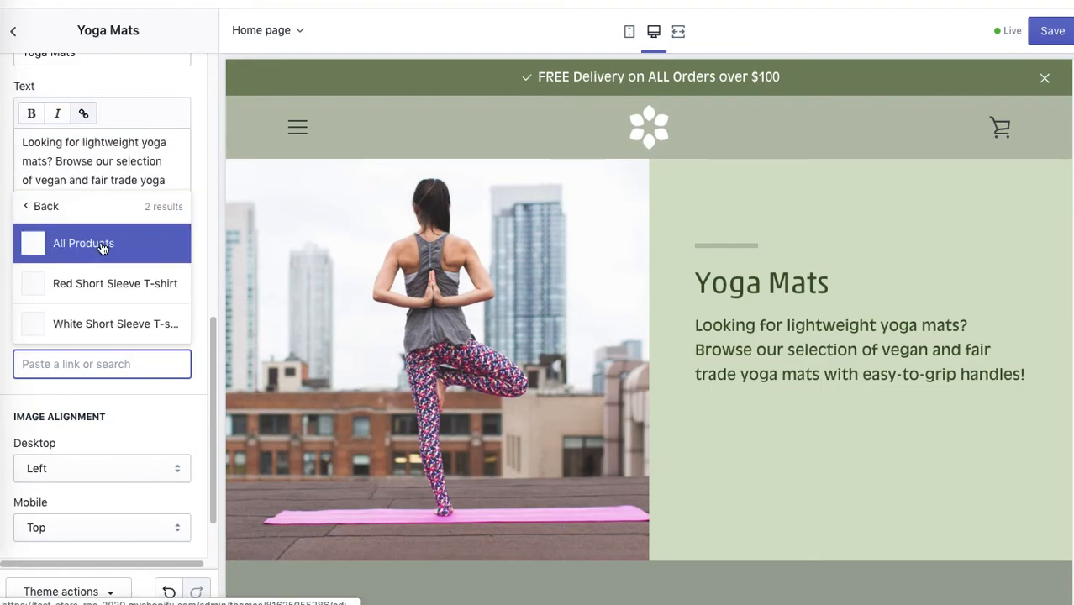
click(100, 288)
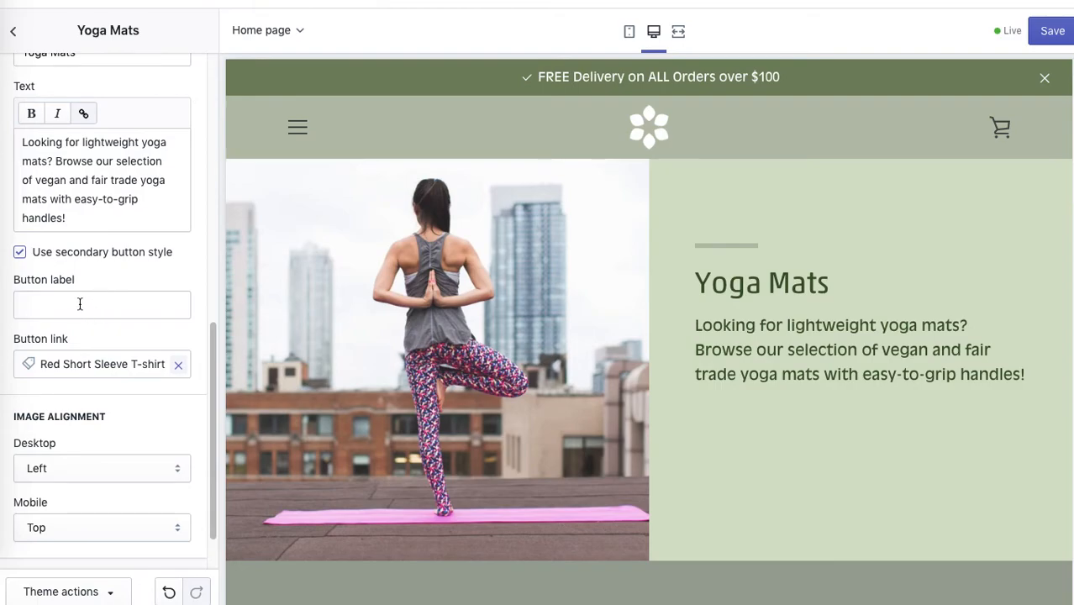
- Label the section's button "Shop now", turn off its secondary button style and check it in the preview
click(80, 305)
text(Shop now)
click(169, 264)
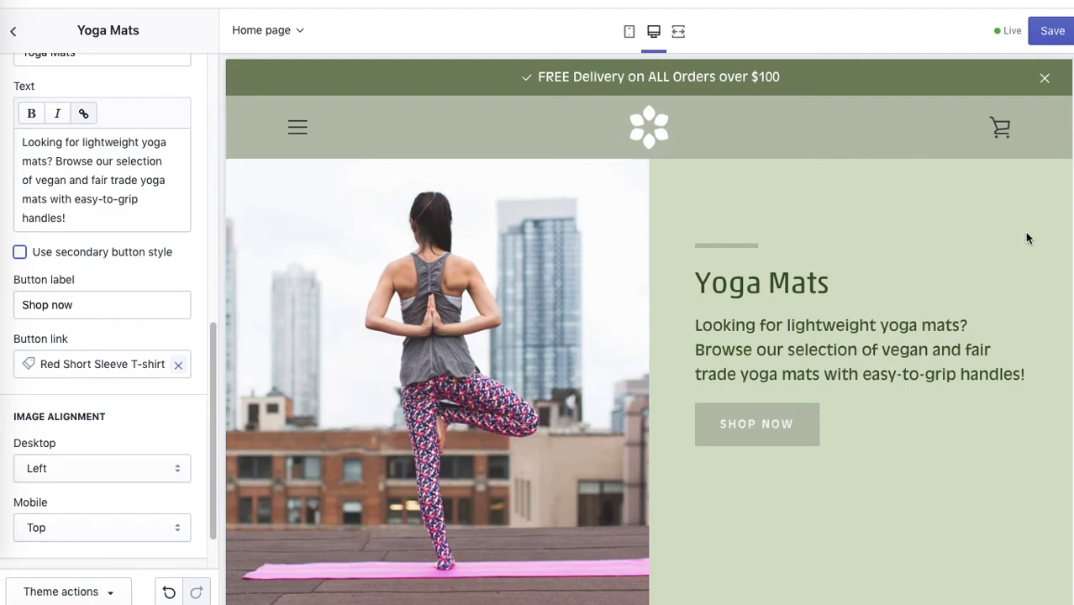
scroll(1067, 132, down, 3)
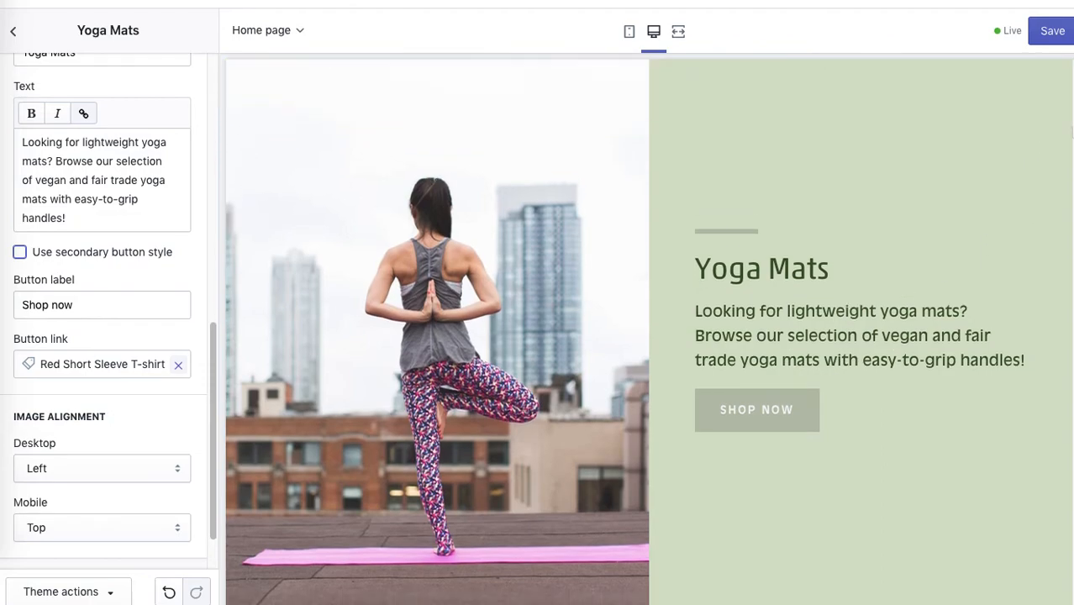
scroll(1071, 131, down, 1)
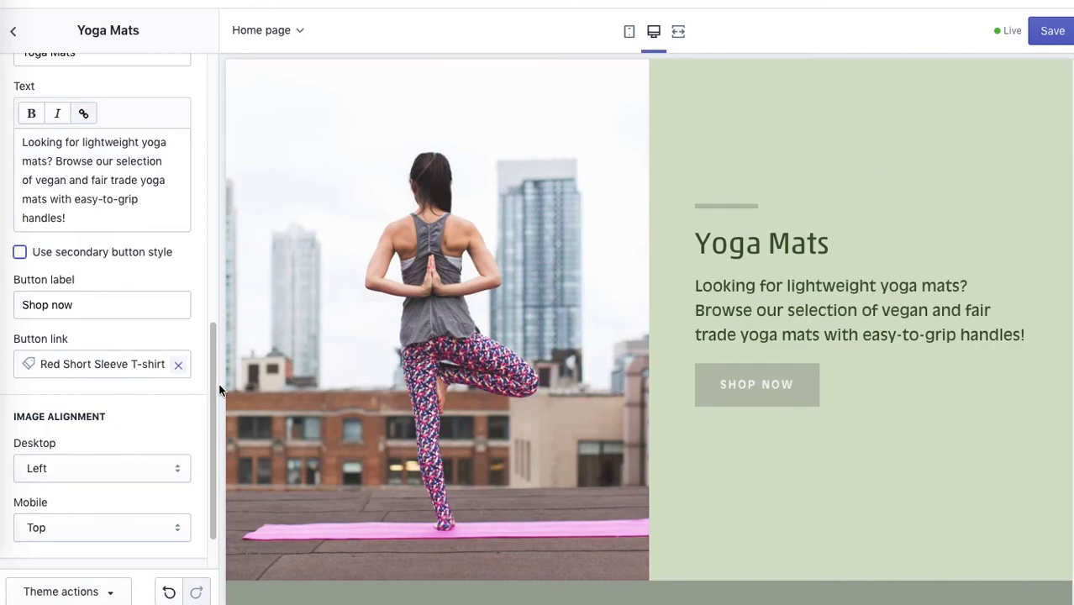
- Review the image alignment options, keeping Left for desktop and Top for mobile, and save the section changes
drag(212, 385, 208, 454)
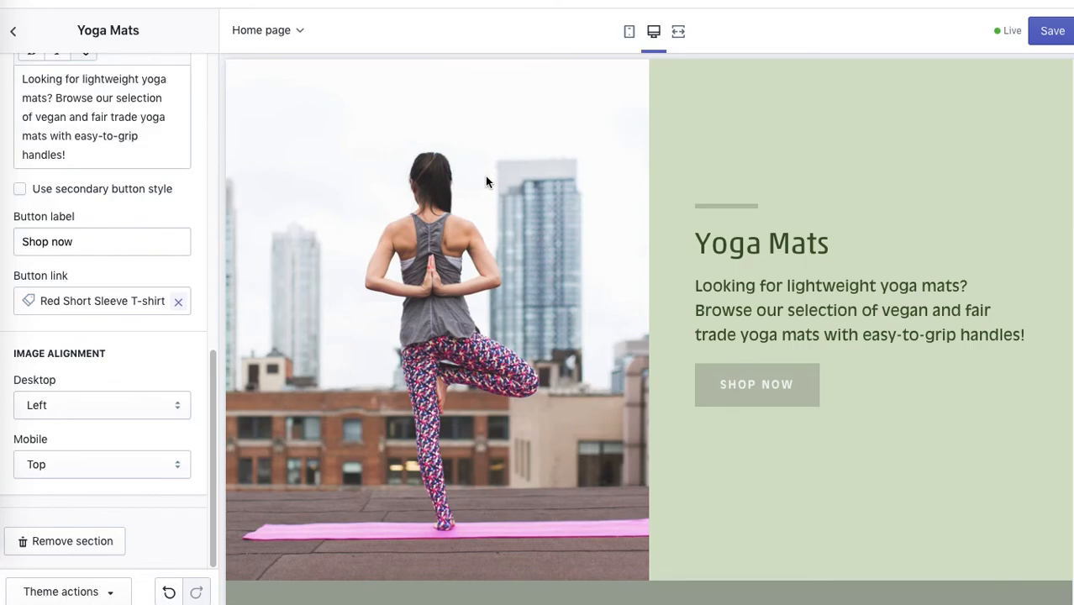
click(70, 405)
click(71, 402)
click(78, 466)
click(78, 465)
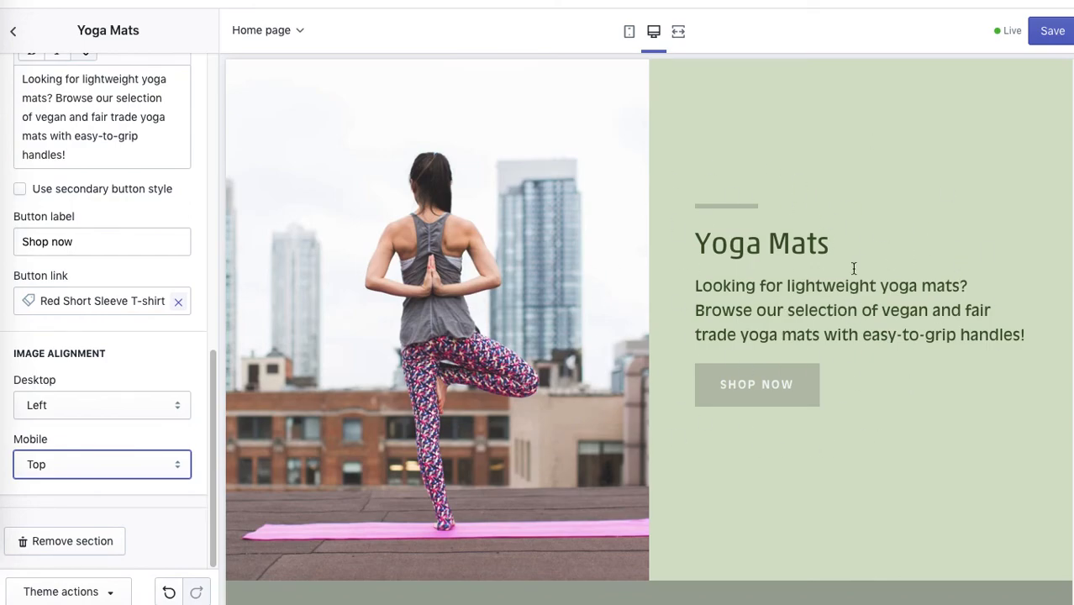
click(115, 473)
click(114, 465)
click(1050, 31)
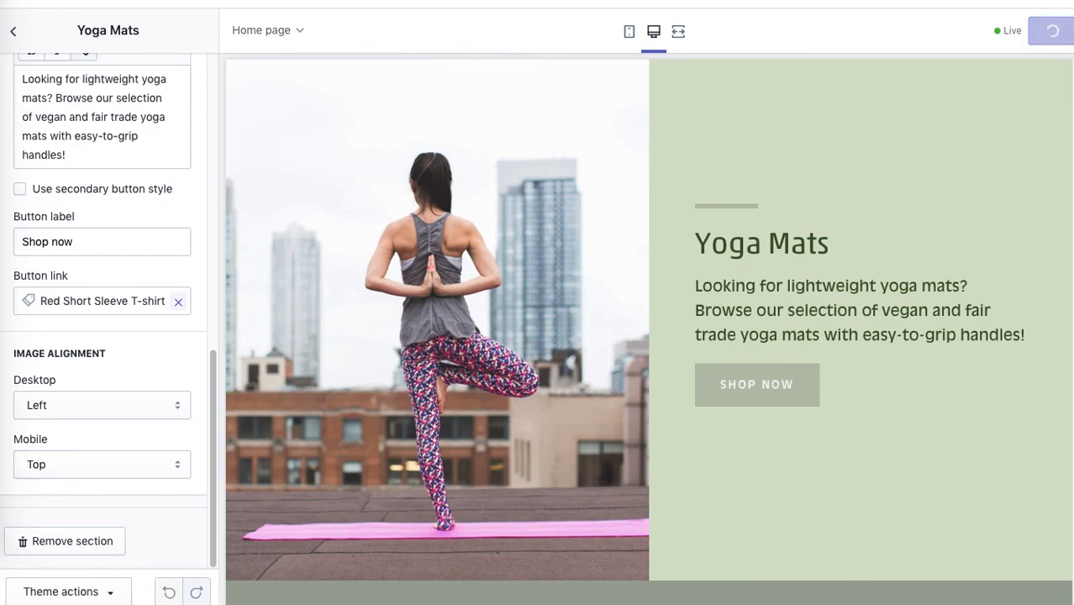